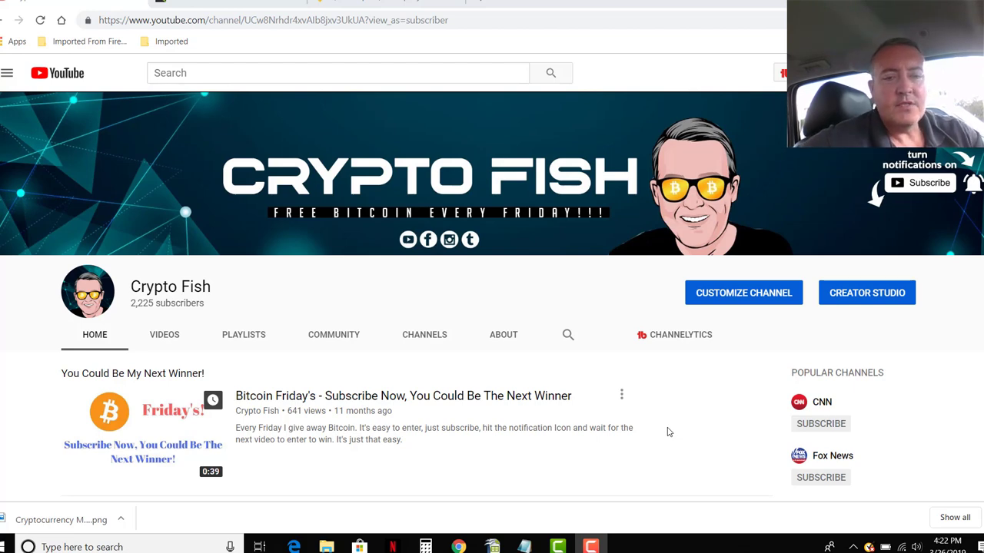
Step: Switch to the crypto portfolio spreadsheet and review the Orders sheet from the starting BTC amount down to the most recent orders
click(492, 546)
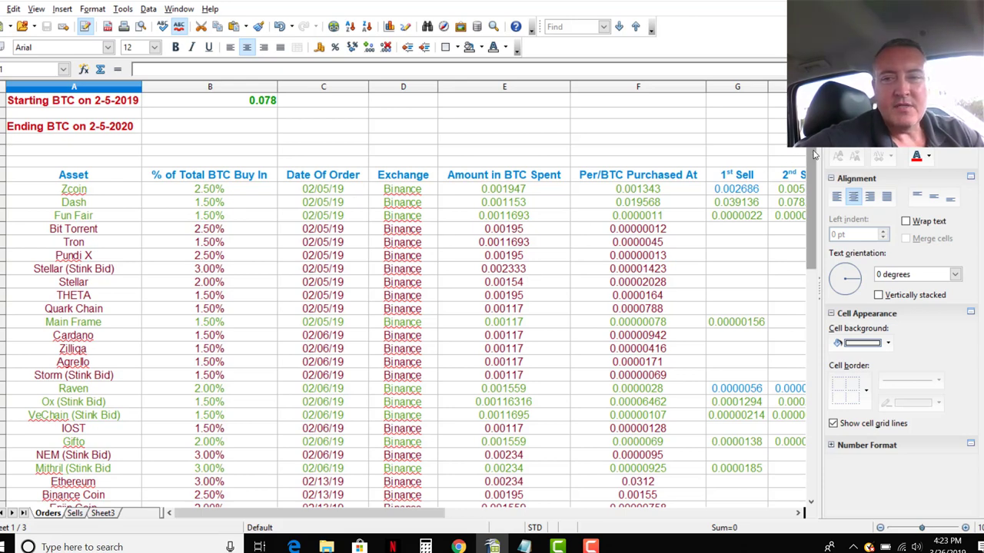
drag(815, 156, 812, 224)
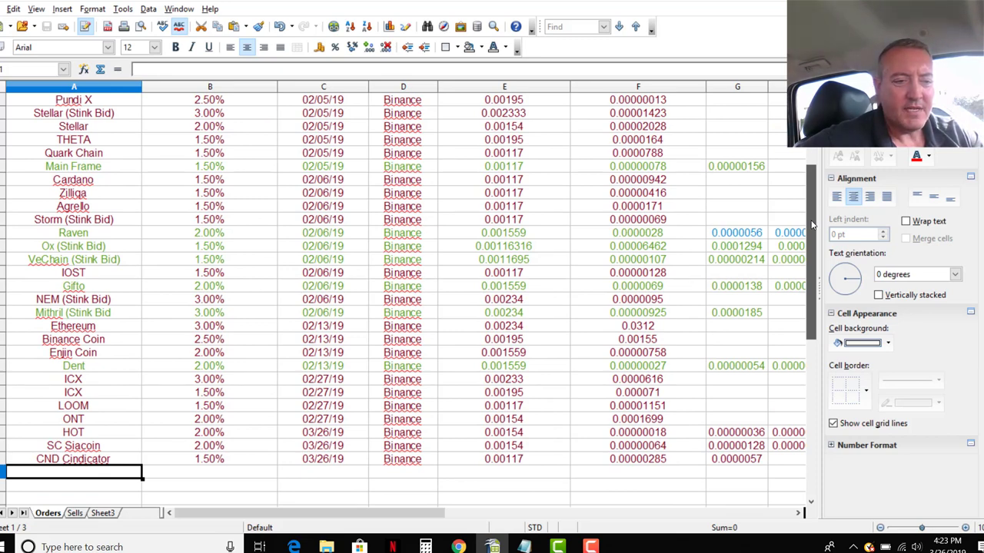
drag(812, 224, 813, 160)
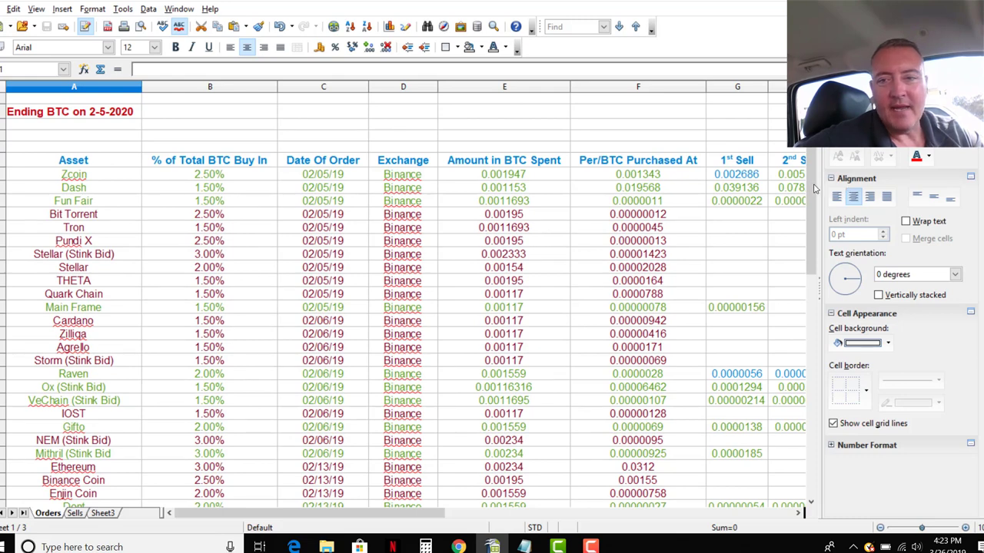
drag(812, 208, 813, 200)
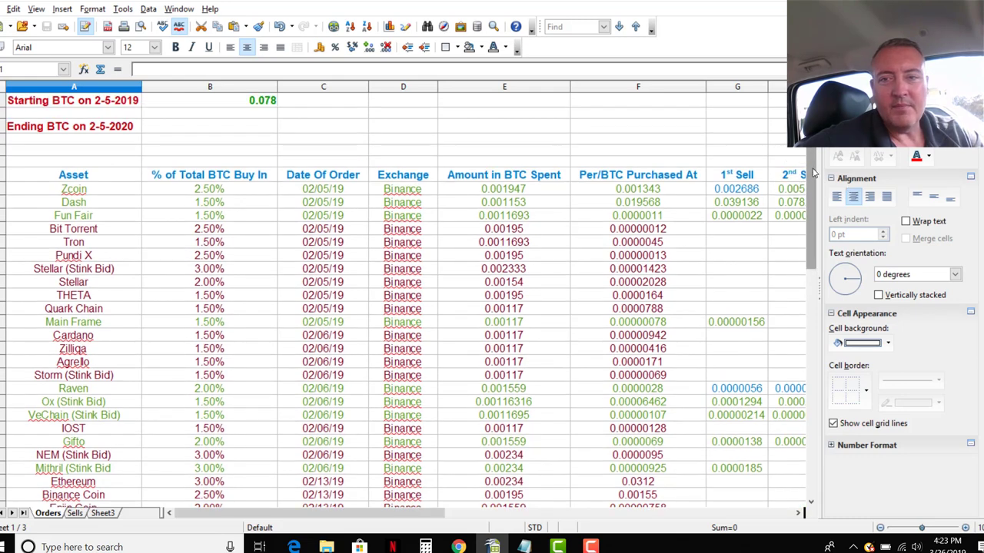
click(262, 102)
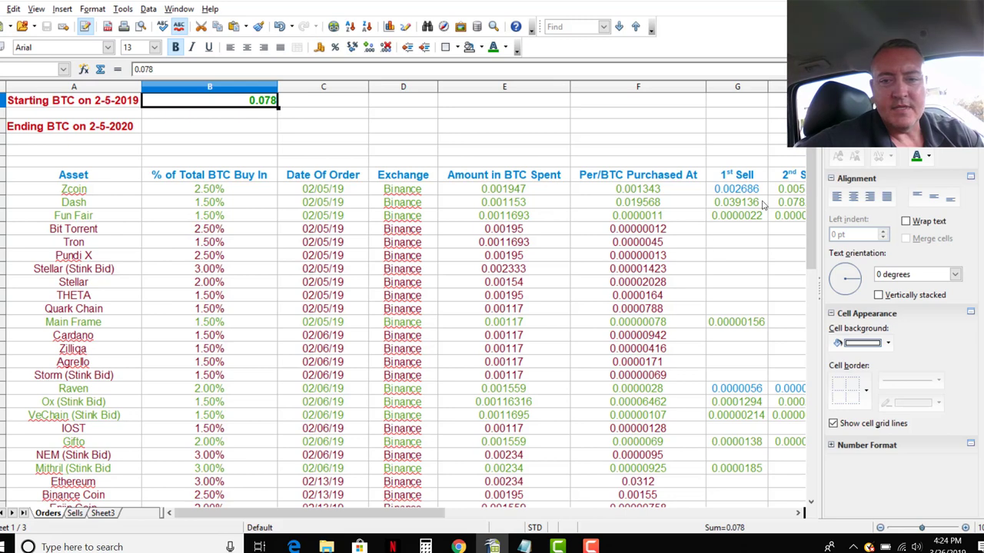
mouse_move(811, 178)
mouse_down()
mouse_move(818, 244)
mouse_move(814, 165)
mouse_up()
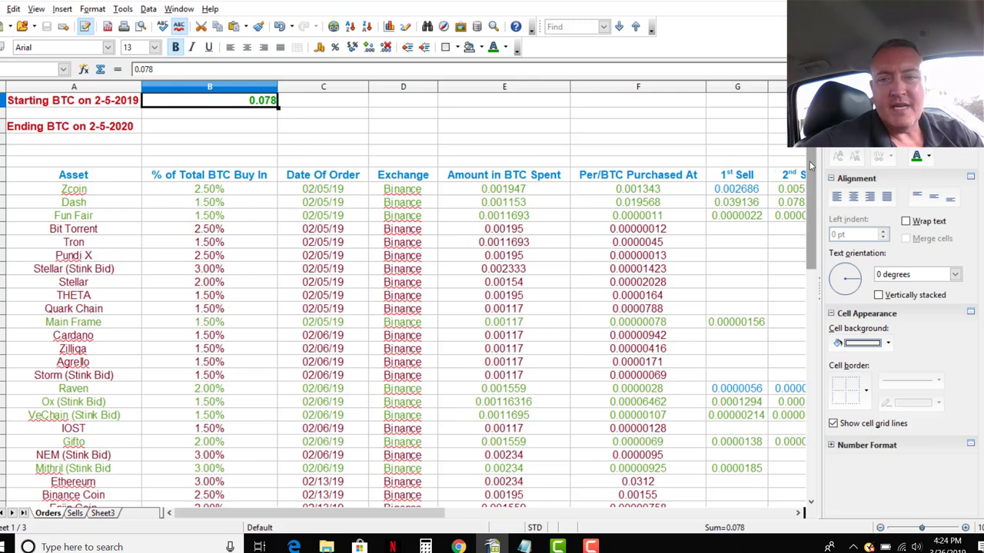
scroll(810, 177, down, 1)
scroll(811, 180, down, 3)
scroll(538, 169, up, 1)
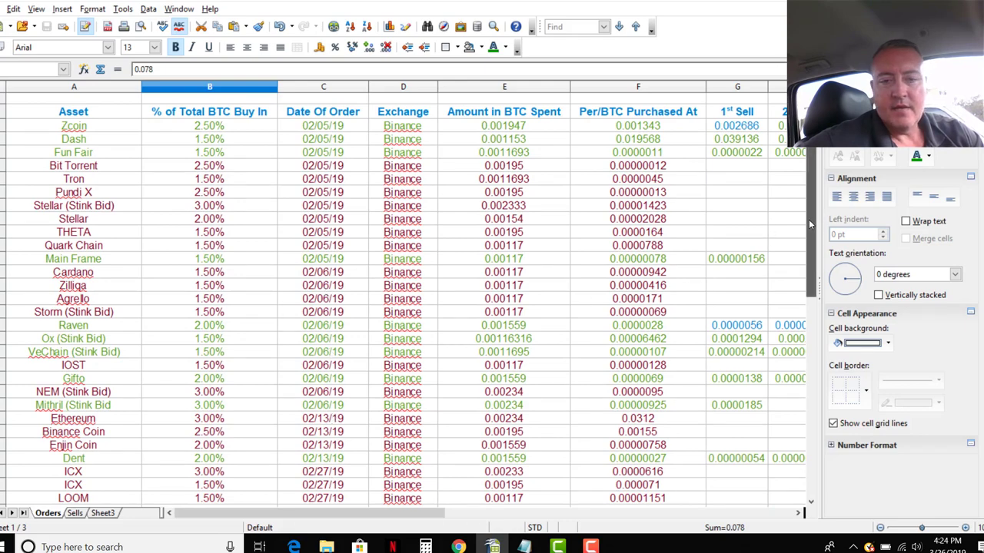
drag(813, 221, 812, 197)
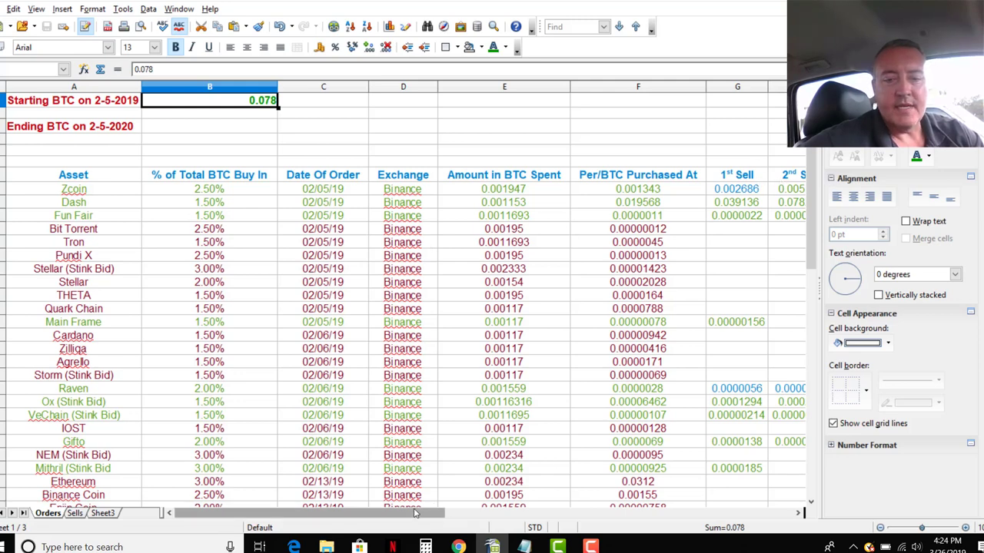
Step: Review the 1st, 2nd and 3rd Sell target columns and the remaining asset rows of the Orders sheet
drag(417, 513, 454, 522)
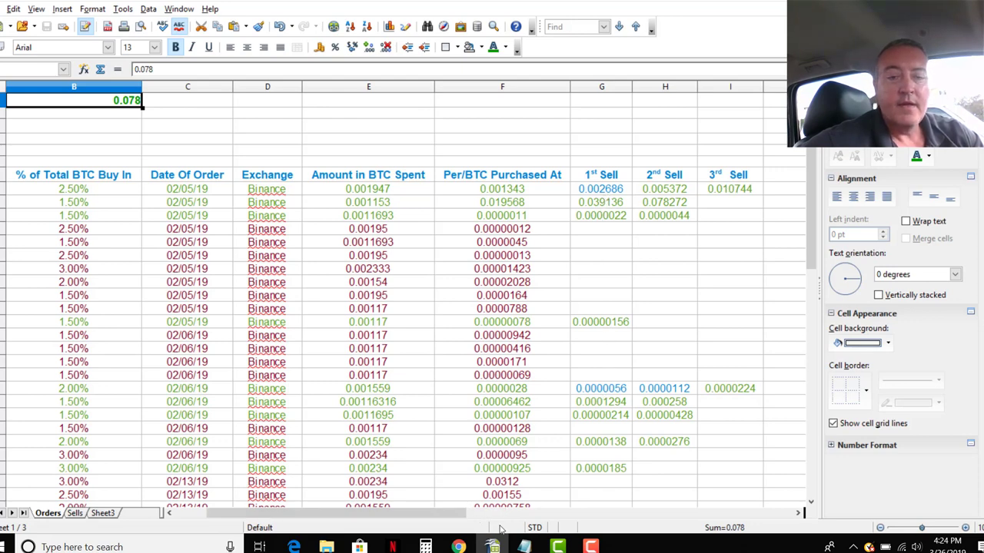
drag(446, 520, 352, 527)
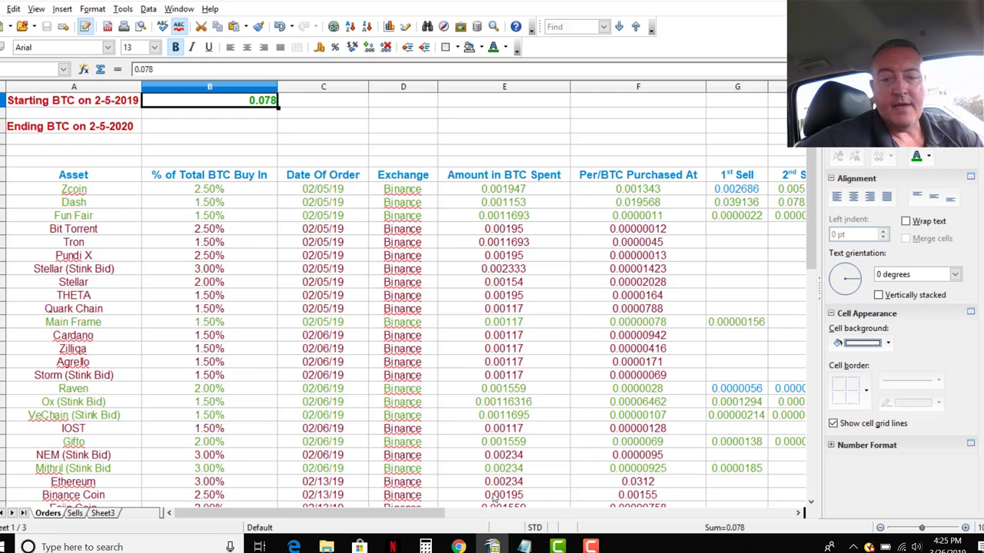
drag(428, 514, 477, 521)
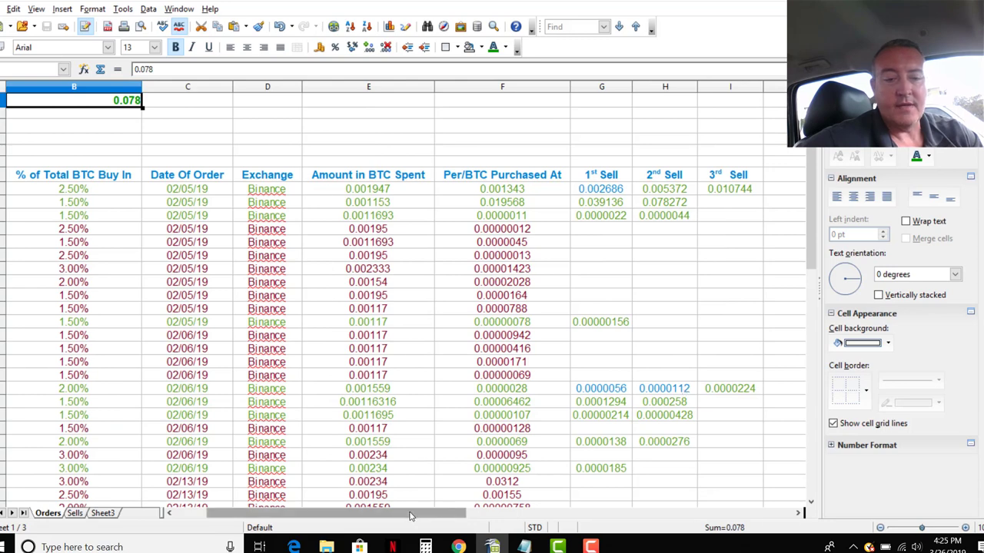
drag(410, 517, 378, 516)
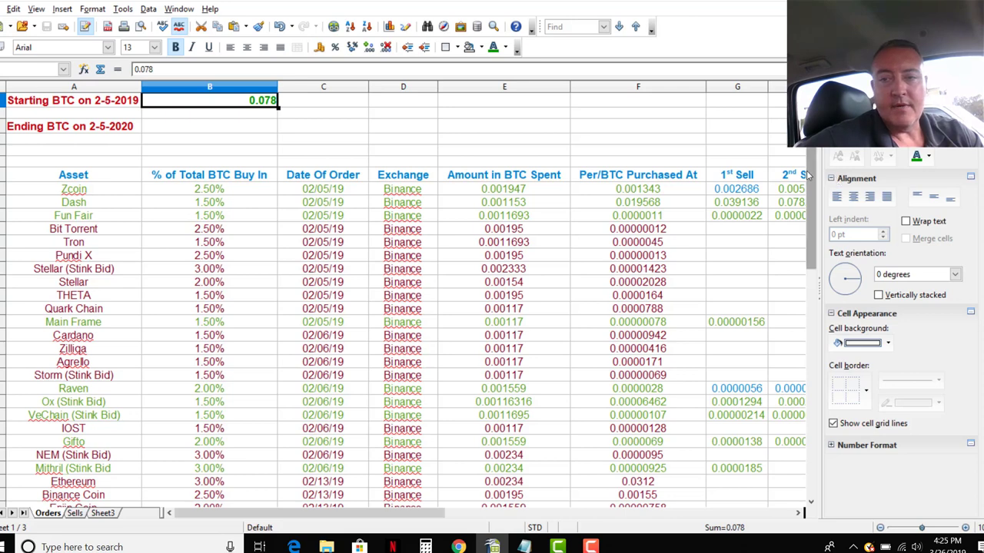
drag(807, 175, 817, 238)
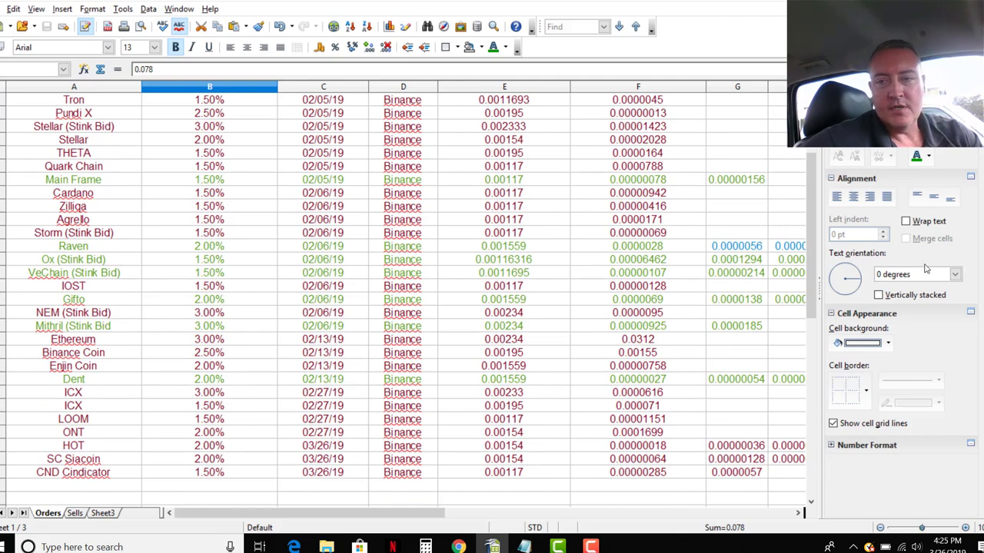
drag(814, 219, 813, 194)
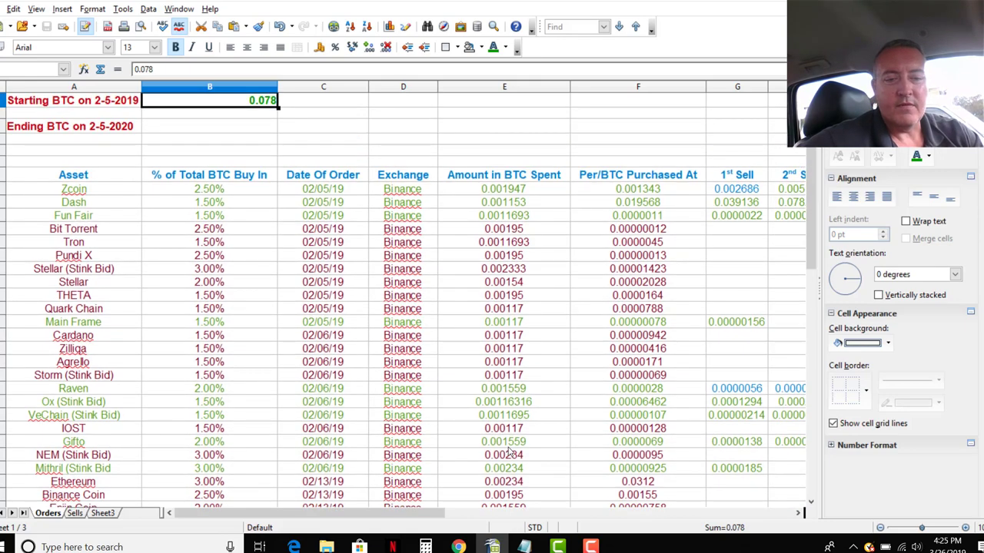
Step: Switch to the Binance trading page in the browser, sort the BTC pairs by lowest 24h Change and open BTT/BTC
click(458, 546)
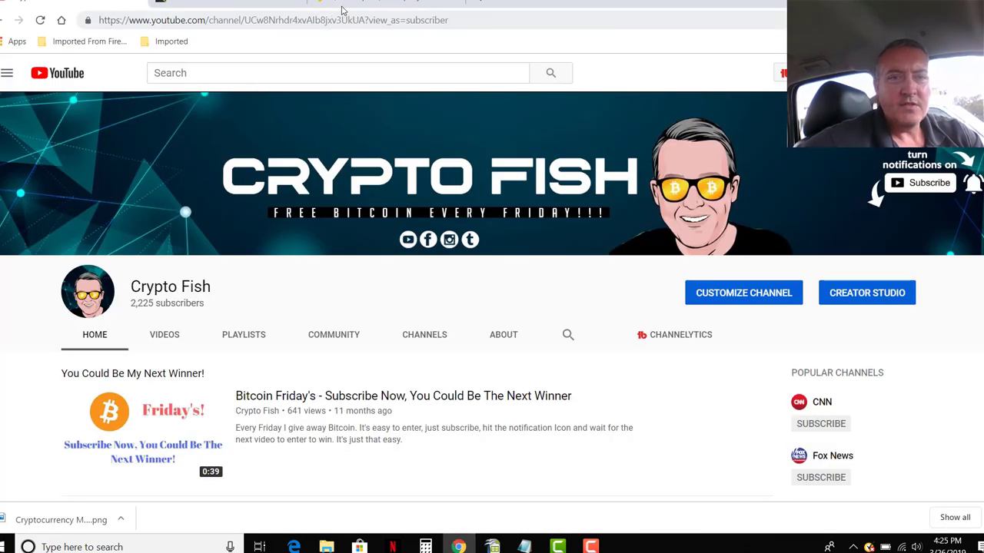
click(384, 4)
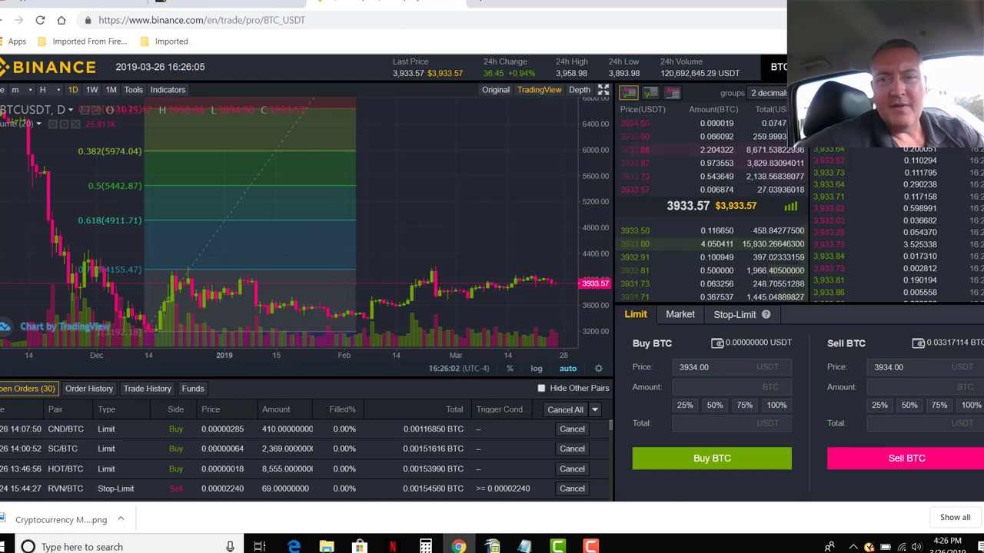
mouse_move(778, 66)
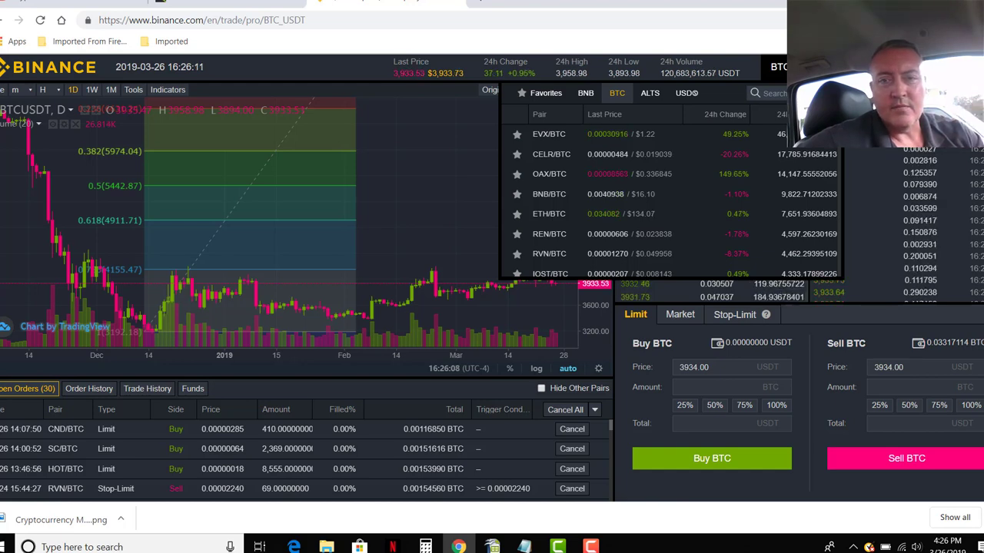
click(604, 115)
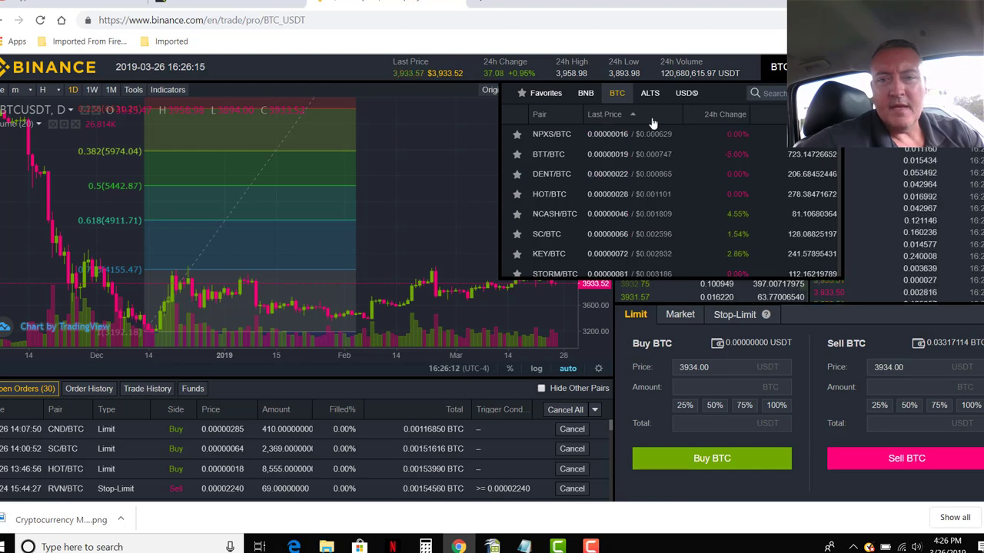
click(725, 115)
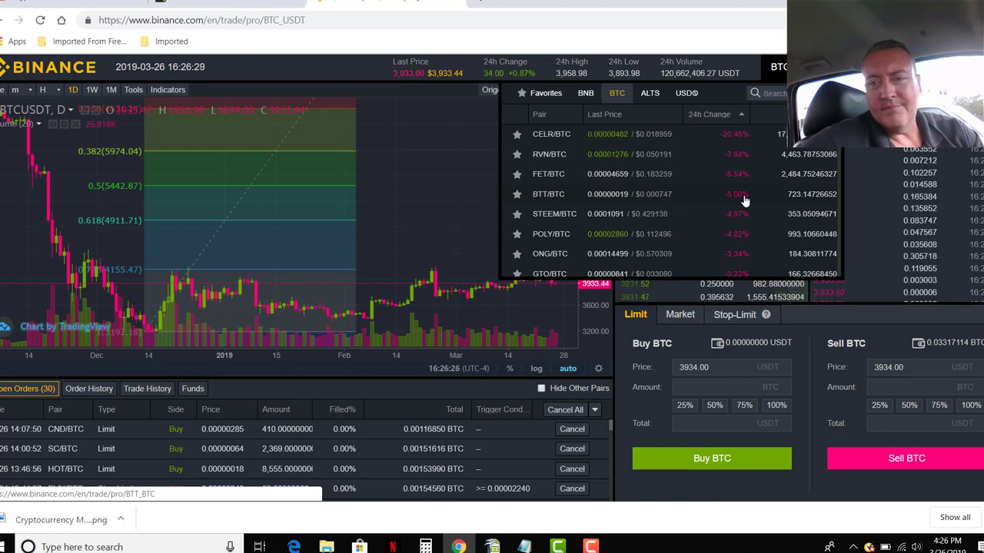
click(644, 199)
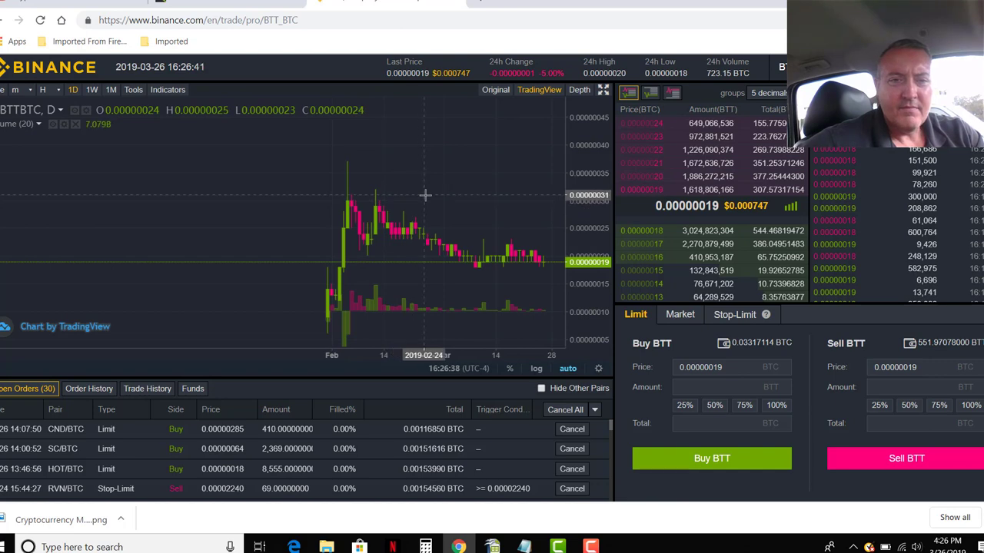
Step: Examine the BTT/BTC daily price history in the Original and TradingView chart views
drag(425, 195, 314, 198)
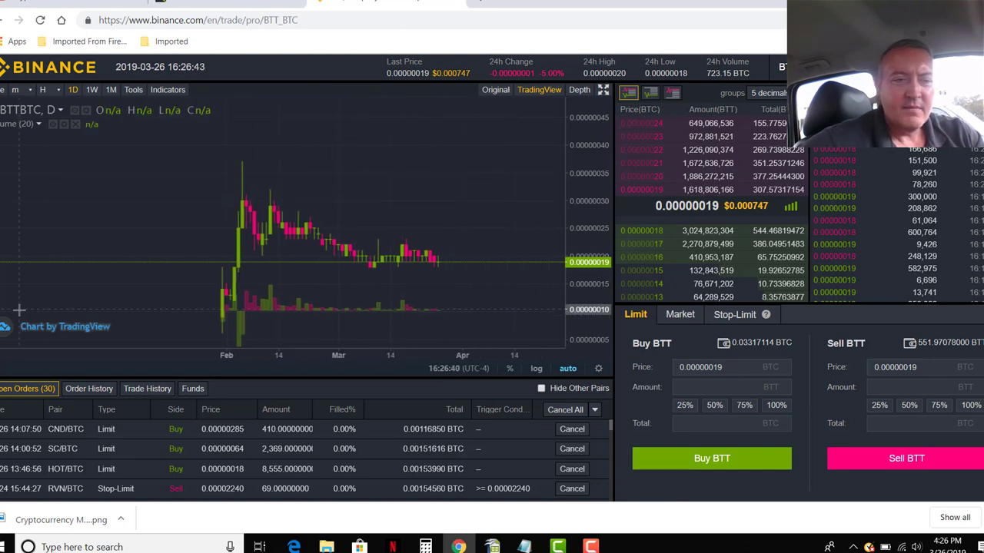
click(495, 90)
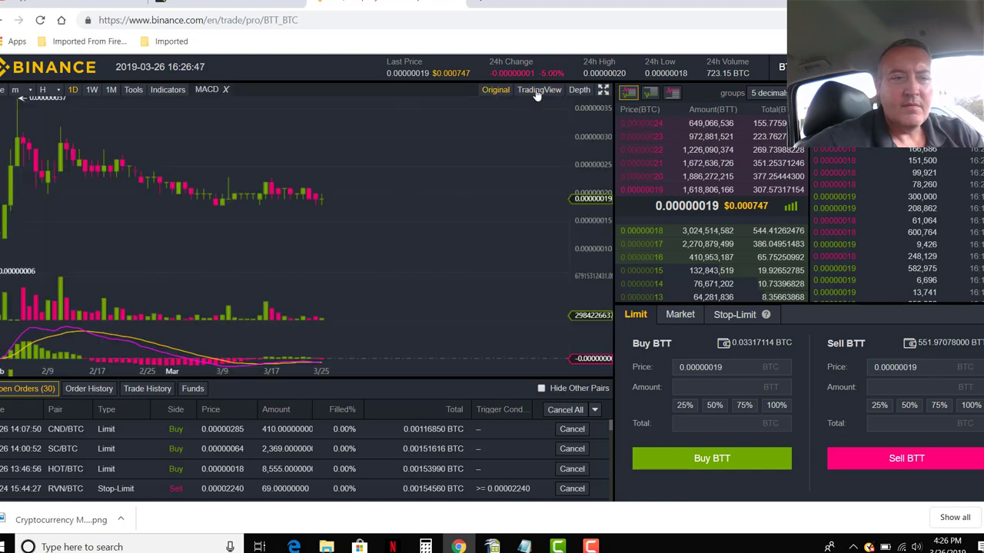
click(537, 91)
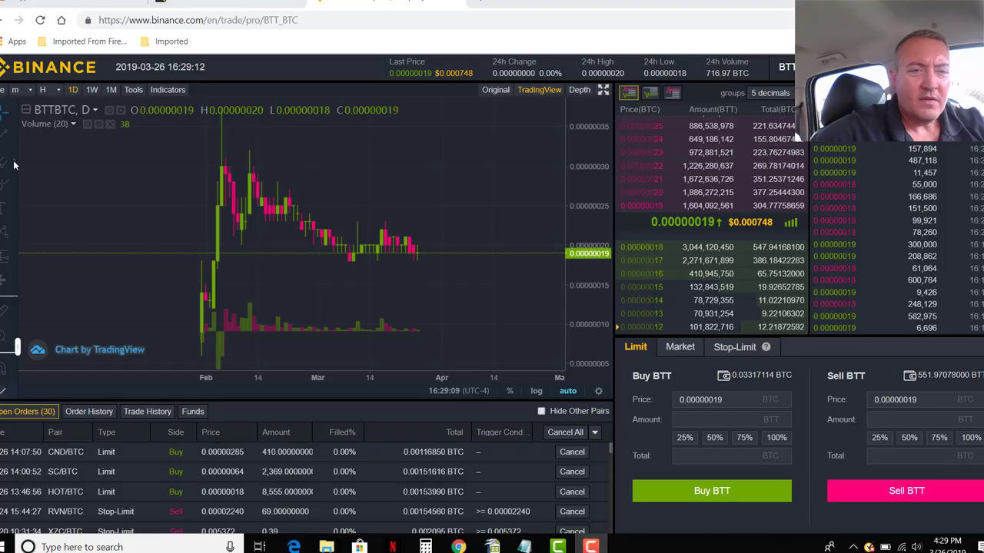
drag(318, 176, 320, 216)
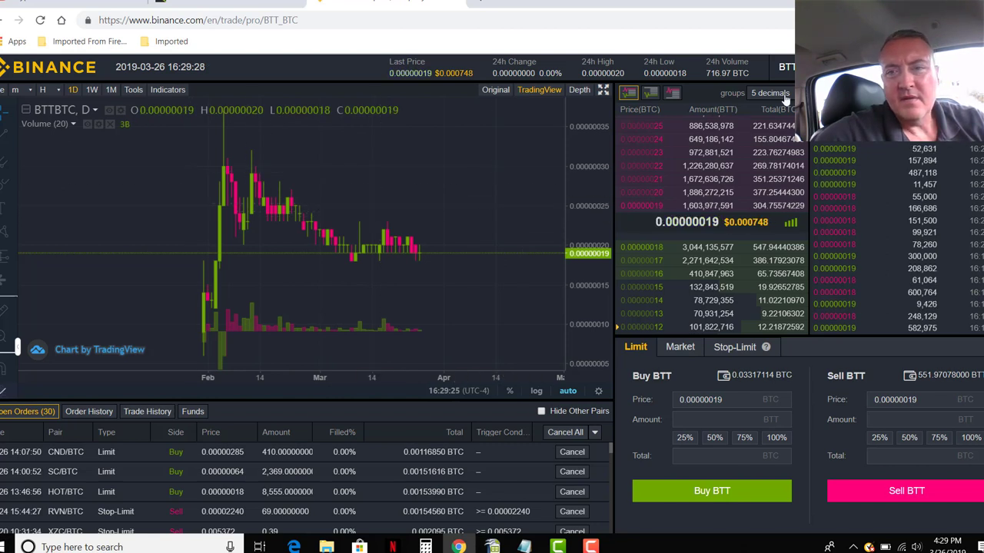
Step: Sort the BTC market pairs by lowest 24h Change and open the REN/BTC pair
mouse_move(784, 68)
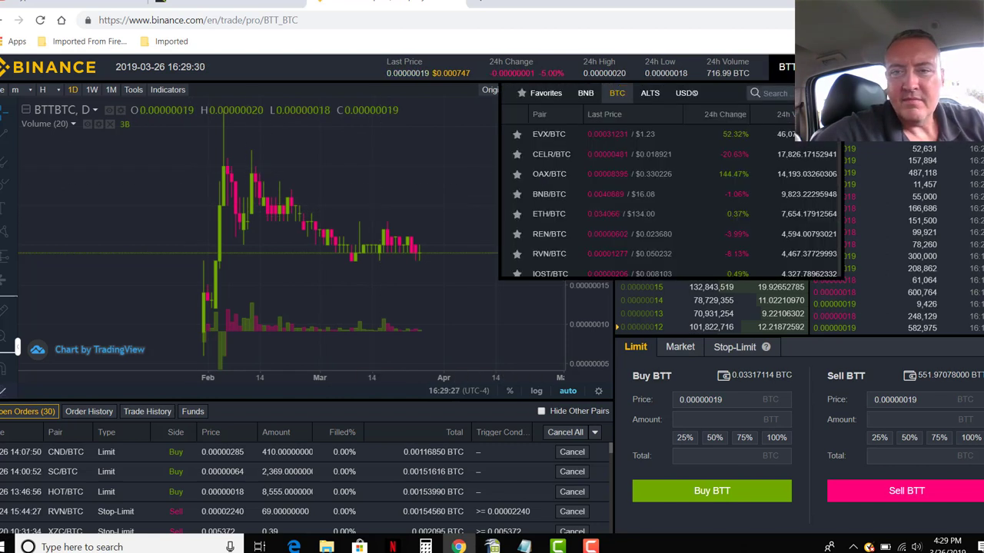
click(719, 115)
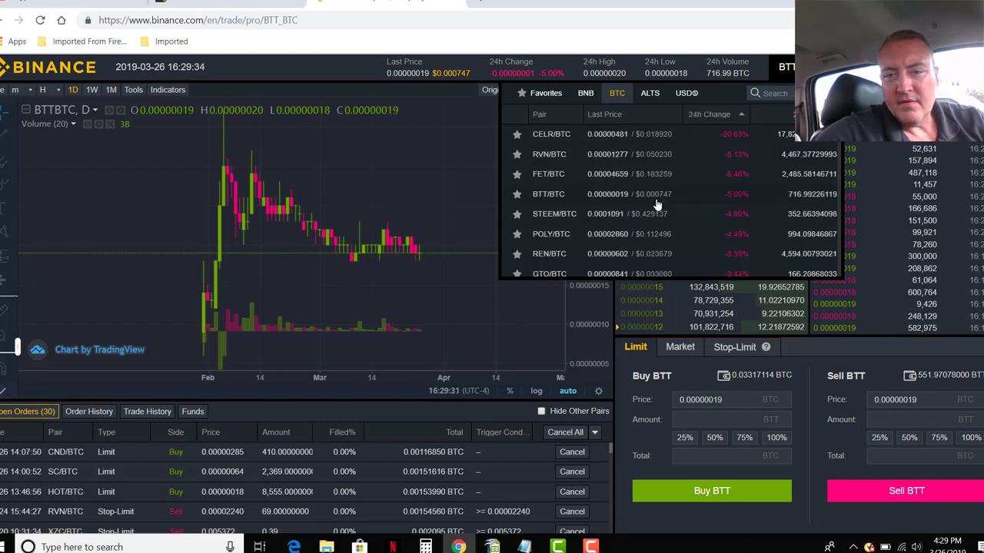
click(652, 260)
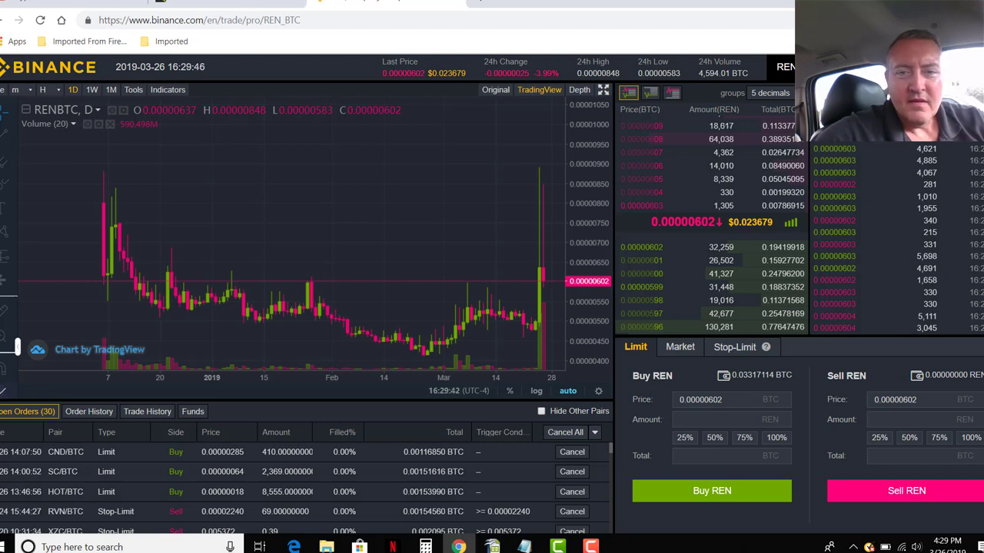
Step: Draw a Fib Retracement on the REN/BTC chart from about 0.00000440 on 2019-02-12 to about 0.00000746 on 2019-03-14
click(13, 163)
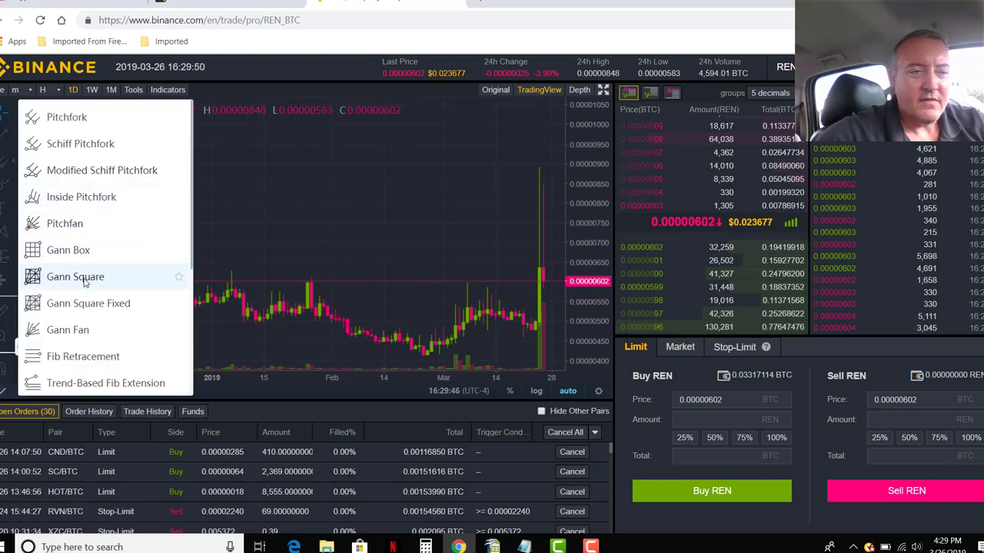
click(83, 356)
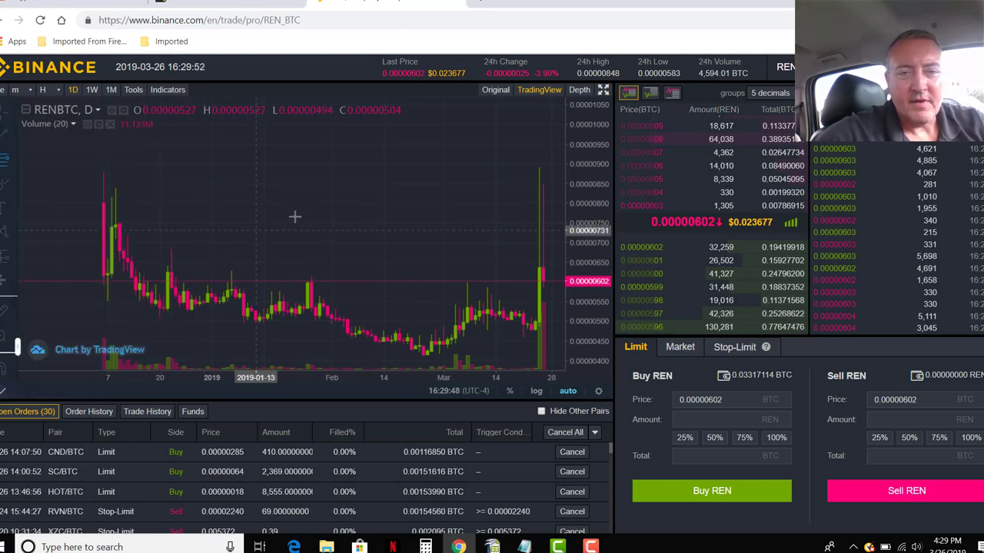
double_click(391, 164)
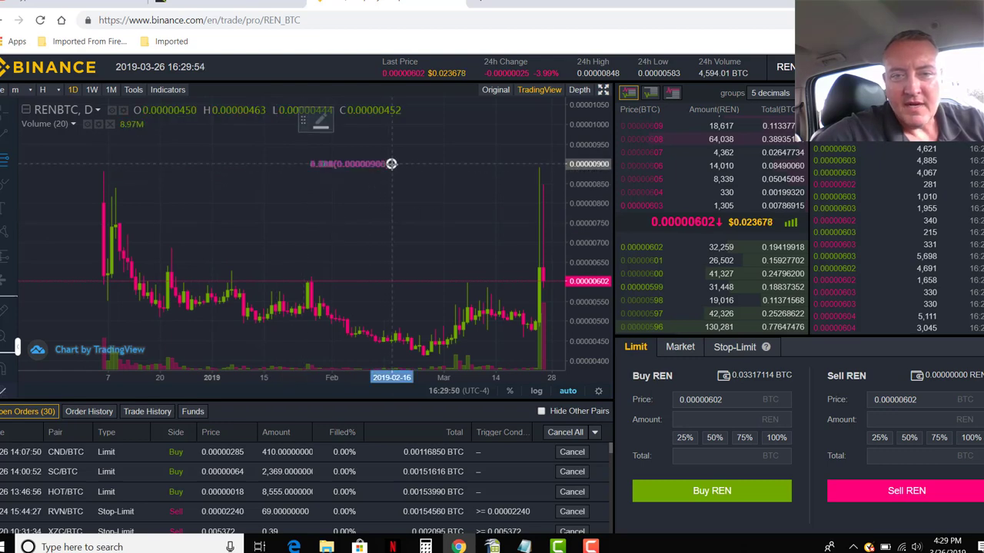
click(391, 165)
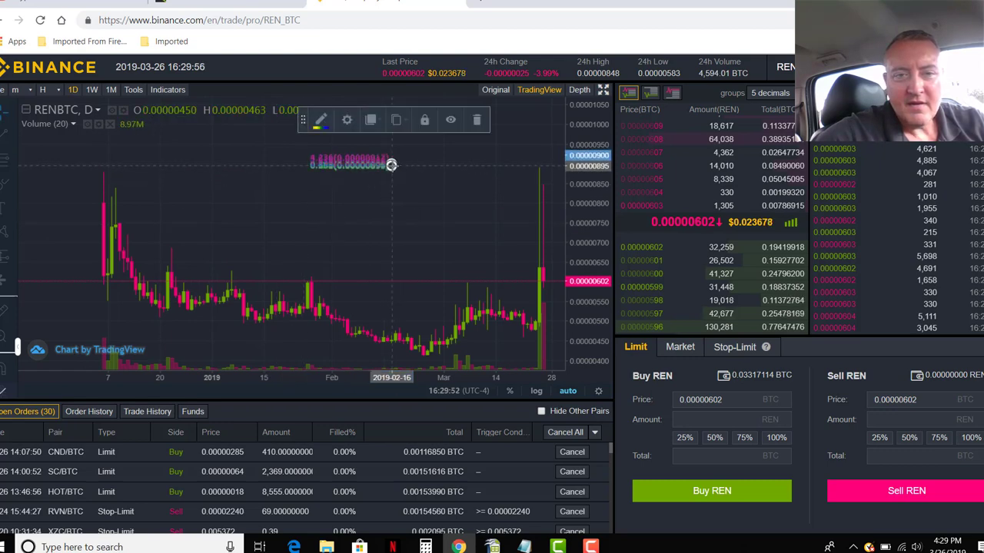
drag(391, 164, 495, 224)
drag(391, 167, 377, 345)
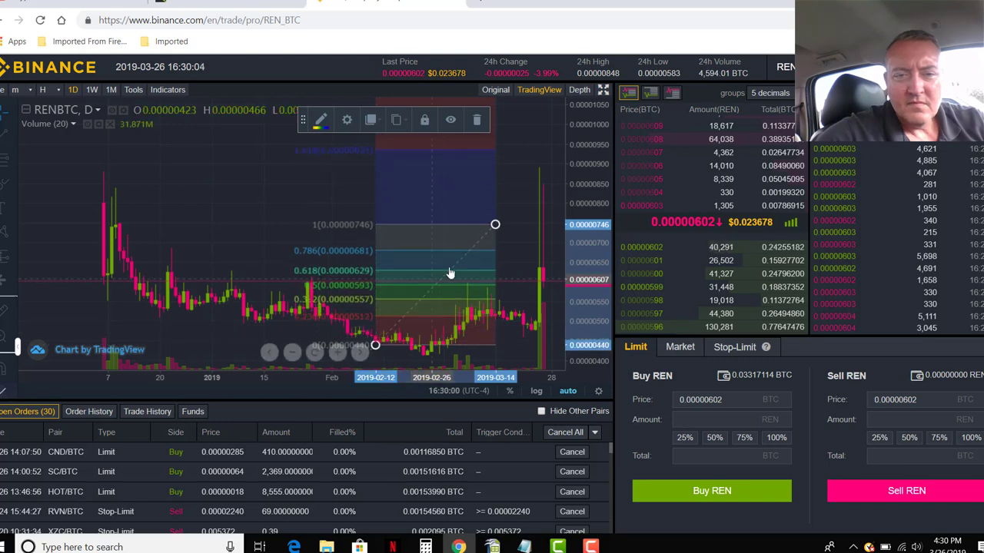
Step: Move the retracement's upper anchor to the late-March peak at about 0.00000895 and its lower anchor to about 0.00000426 on 2019-01-13
drag(495, 224, 555, 166)
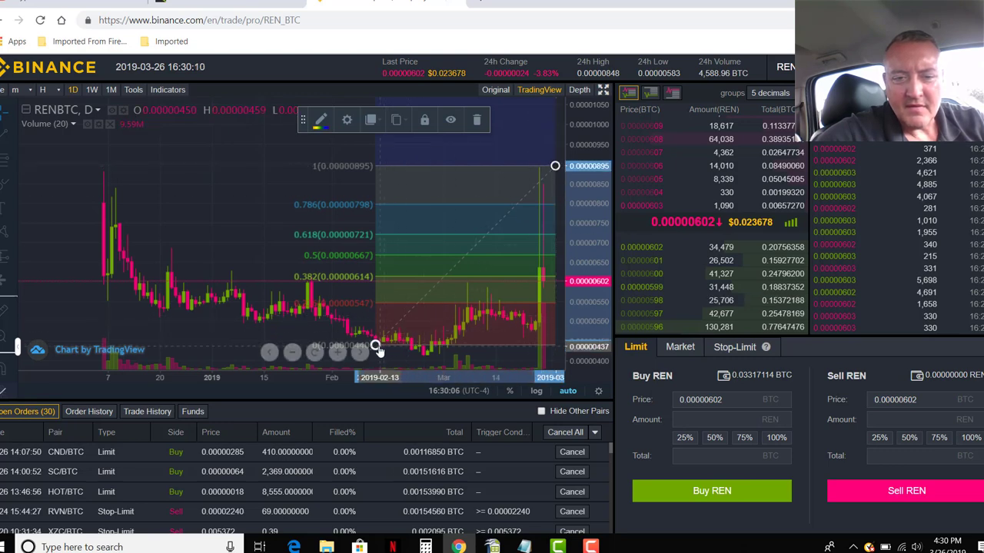
drag(375, 345, 382, 355)
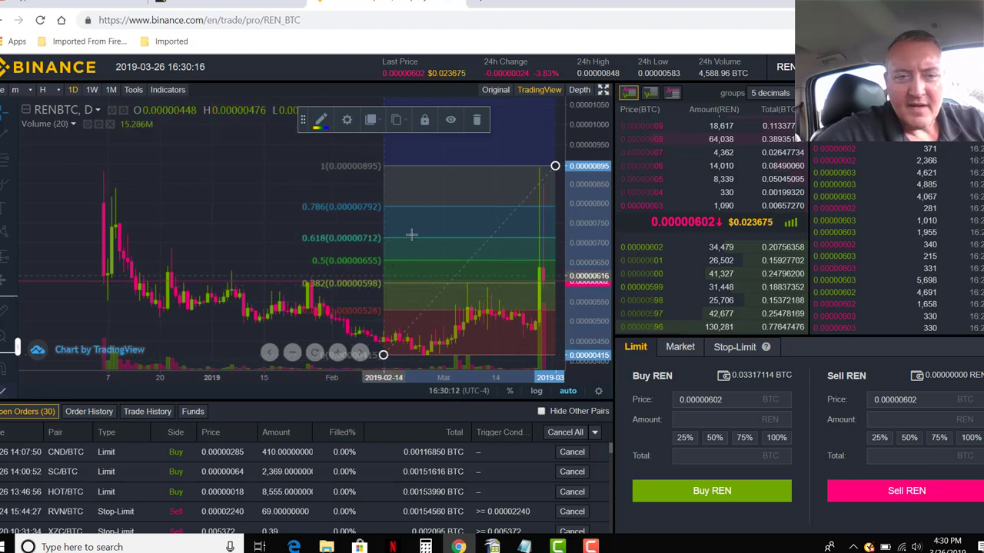
drag(383, 357, 256, 351)
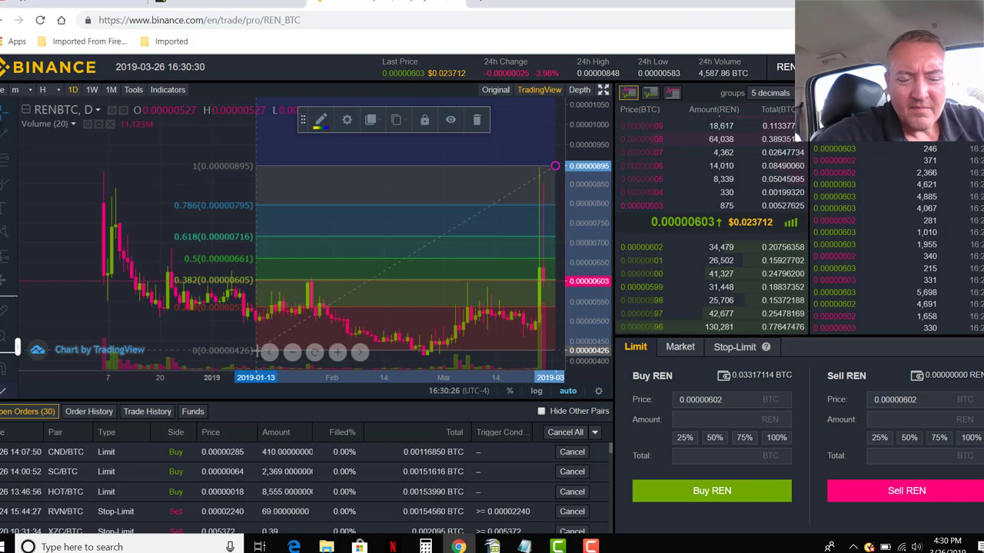
Step: Reverse the Fib Retracement, anchoring level 0 at about 0.00000888 on 2018-12-28 and level 1 at about 0.00000415 on 2019-03-20
drag(256, 350, 282, 148)
drag(553, 169, 519, 355)
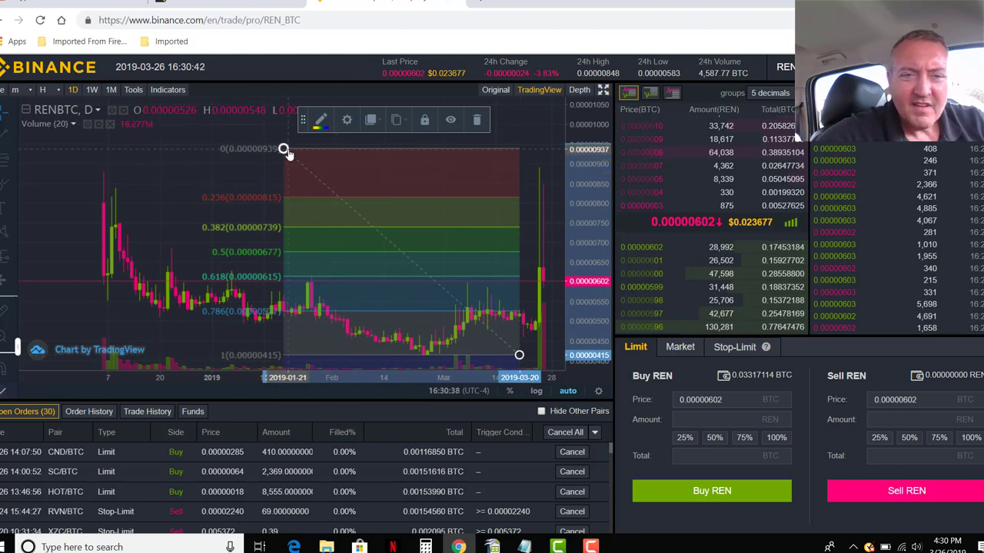
drag(284, 149, 320, 167)
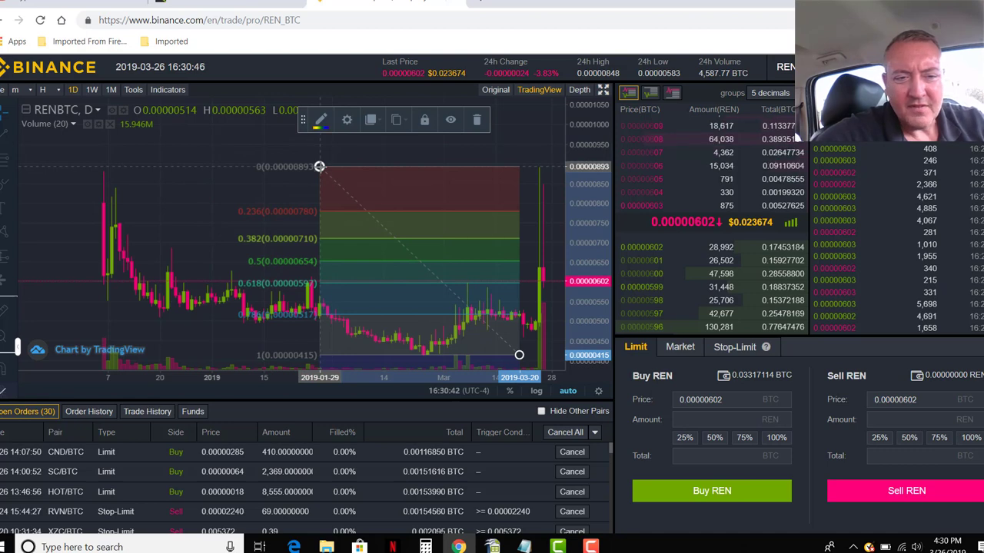
drag(320, 166, 192, 168)
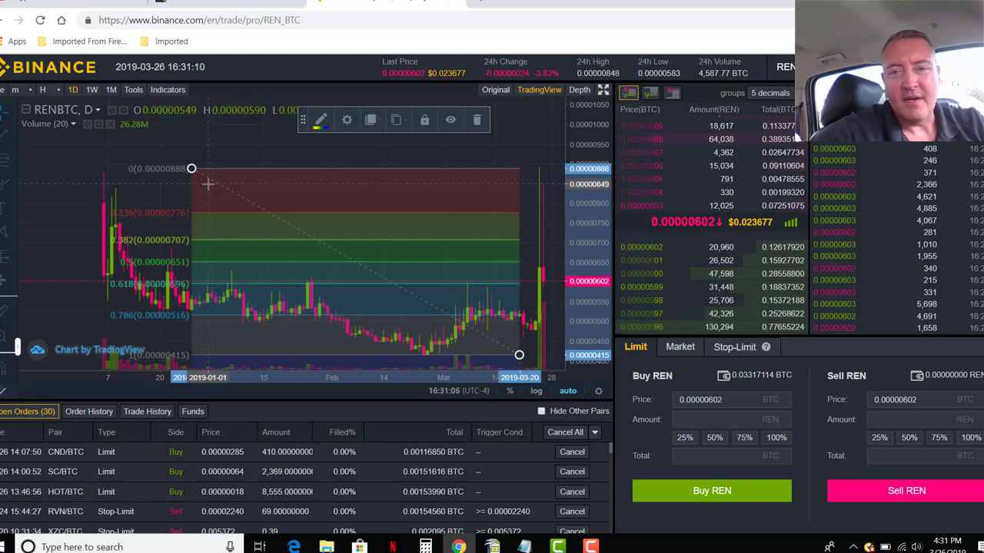
Step: List the BTC market pairs by 24h Change with the biggest losers first
mouse_move(784, 69)
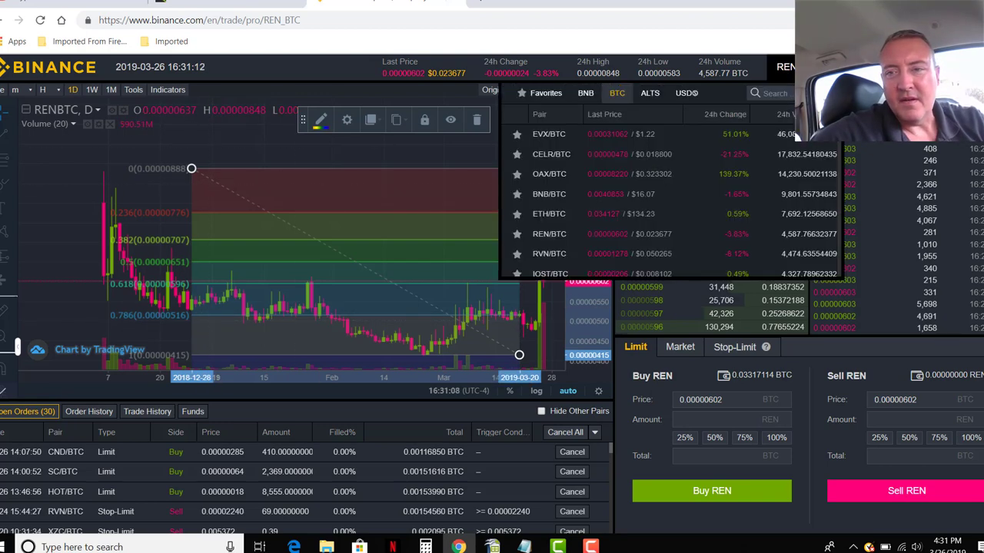
click(718, 120)
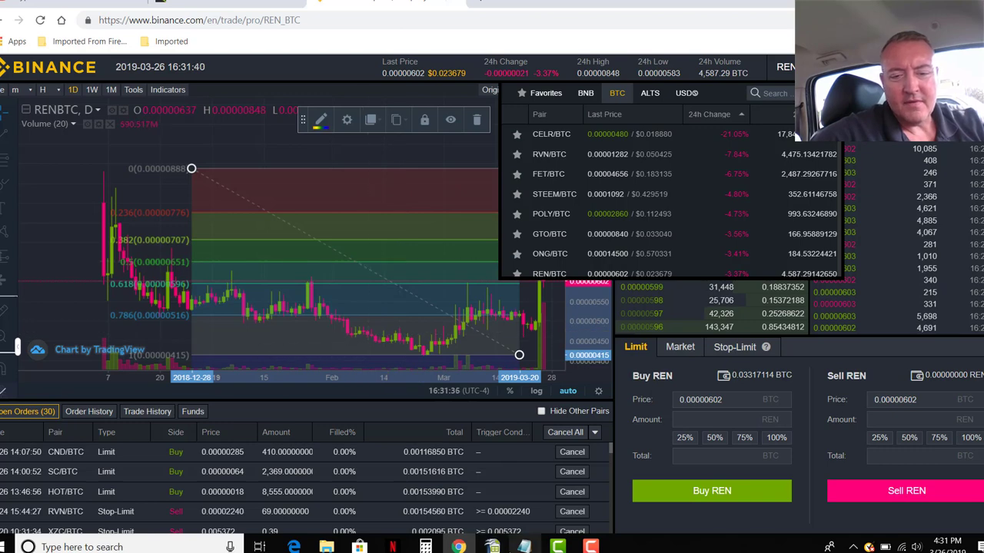
Step: Switch to the OpenOffice Calc orders spreadsheet and review the starting BTC figure and the asset purchase and sell rows
click(492, 546)
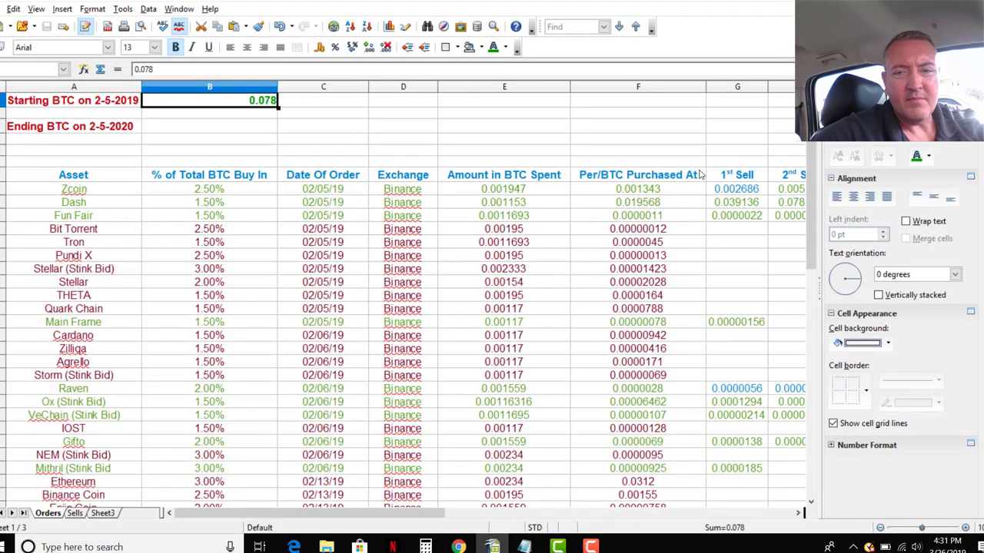
mouse_move(813, 158)
mouse_down()
mouse_move(818, 218)
mouse_move(818, 156)
mouse_up()
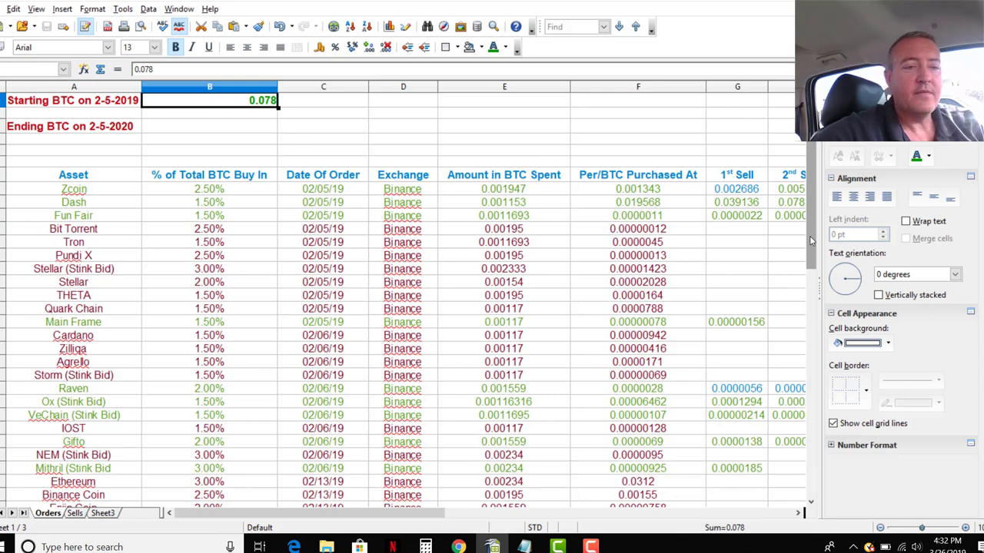
drag(810, 241, 831, 213)
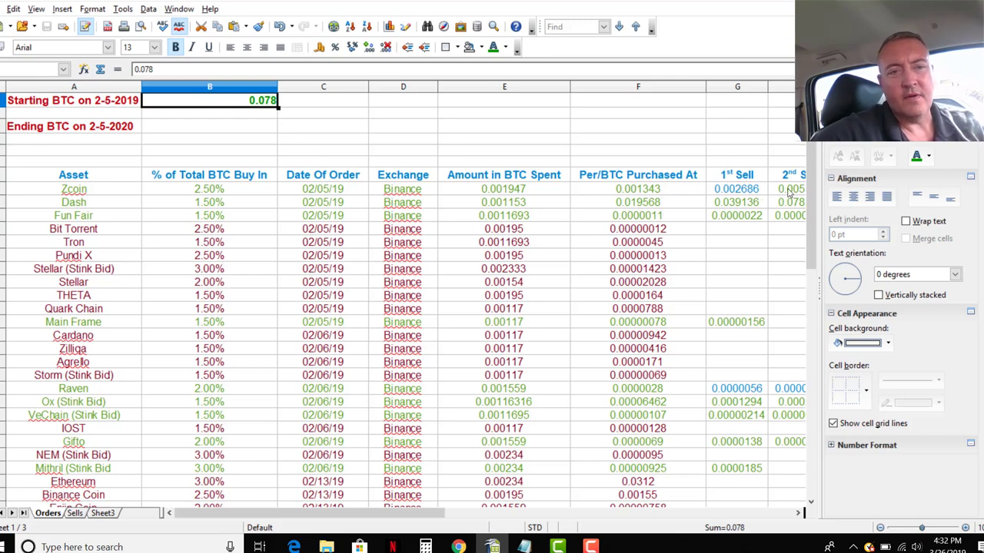
click(344, 108)
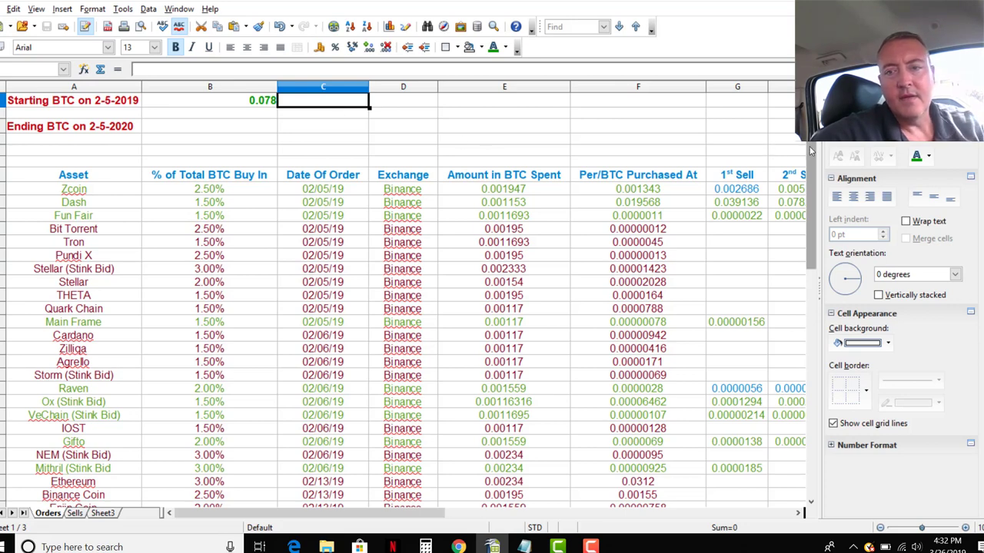
scroll(791, 165, down, 1)
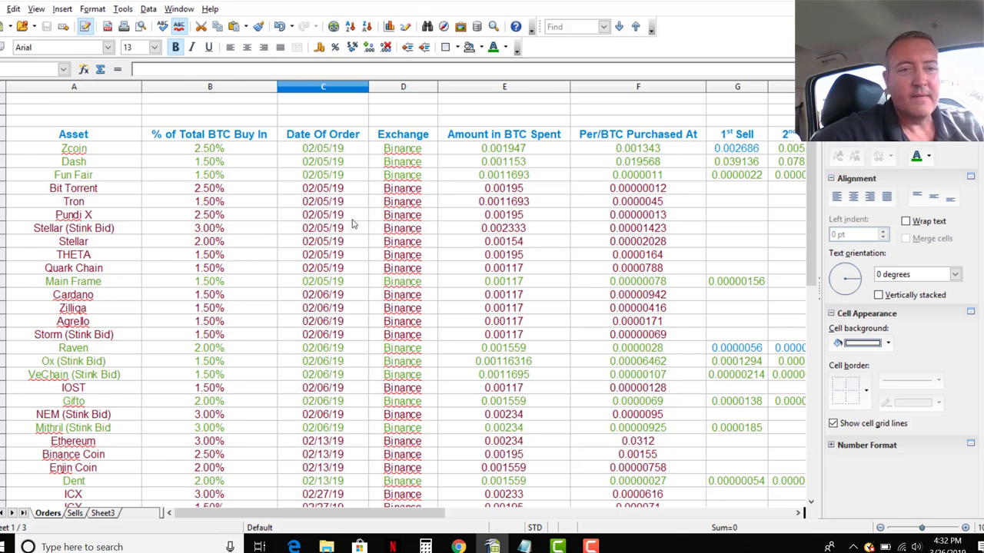
scroll(810, 191, up, 1)
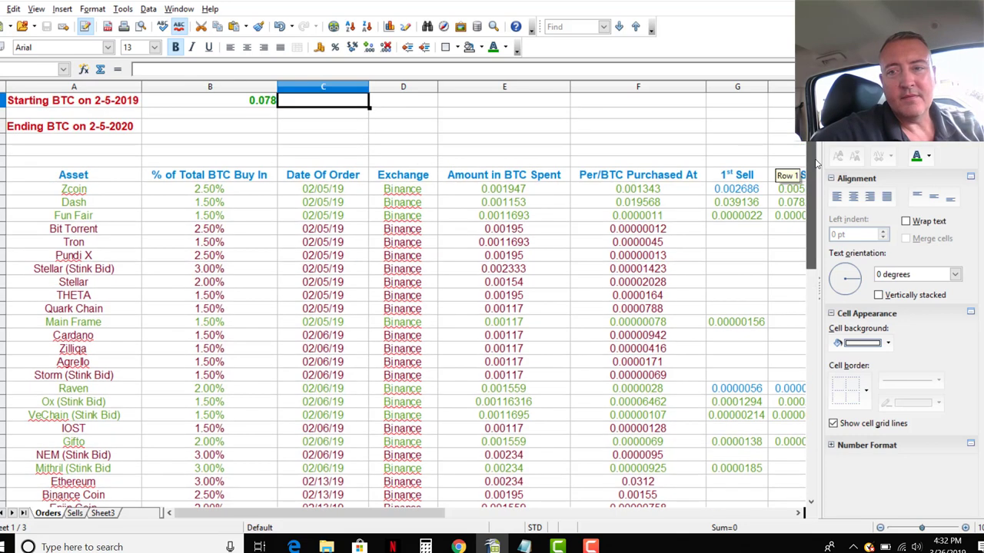